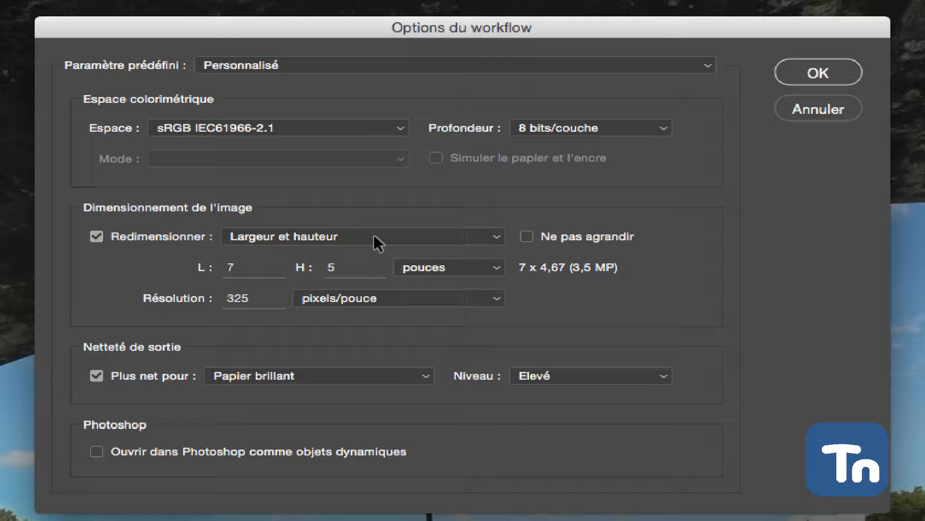
Keep Largeur et hauteur as the resize mode and try resolutions of 300, 144 and 72 pixels/pouce.
click(375, 241)
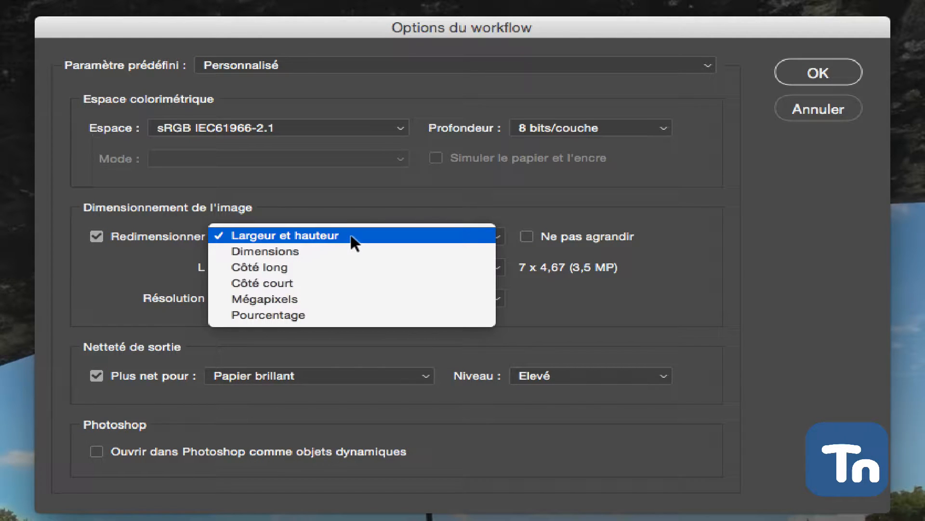
click(356, 237)
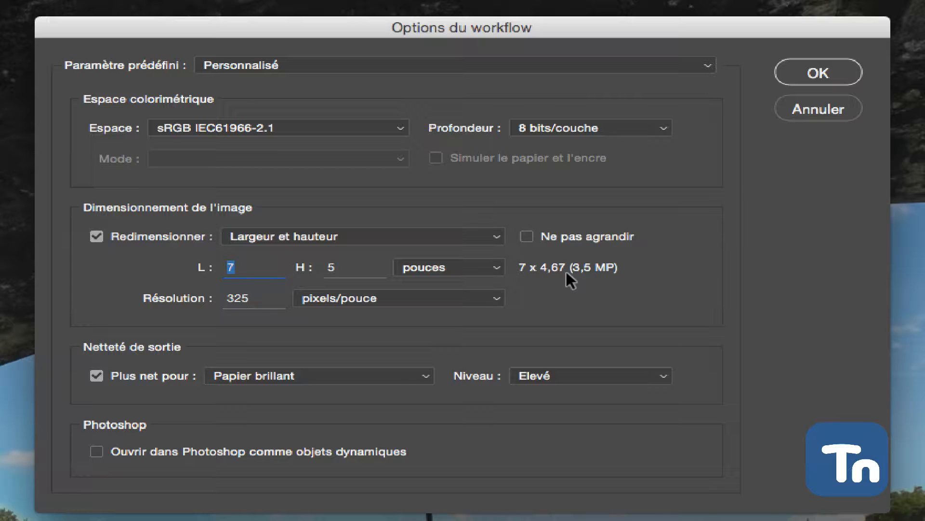
drag(252, 296, 222, 293)
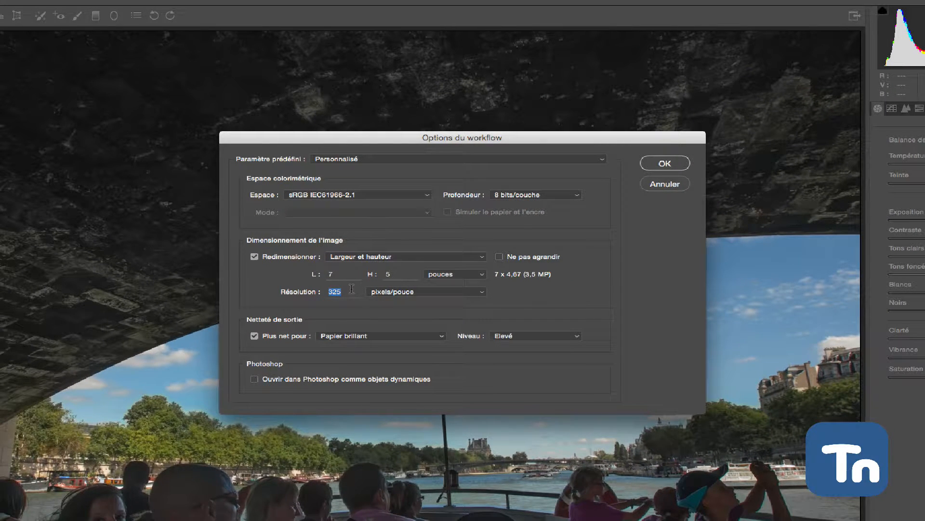
text(300)
text(144)
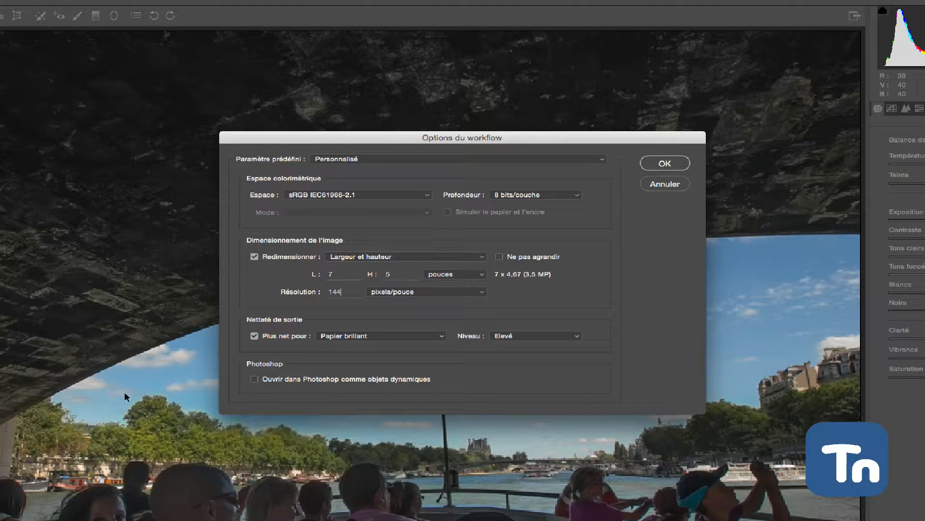
drag(343, 292, 321, 293)
text(72)
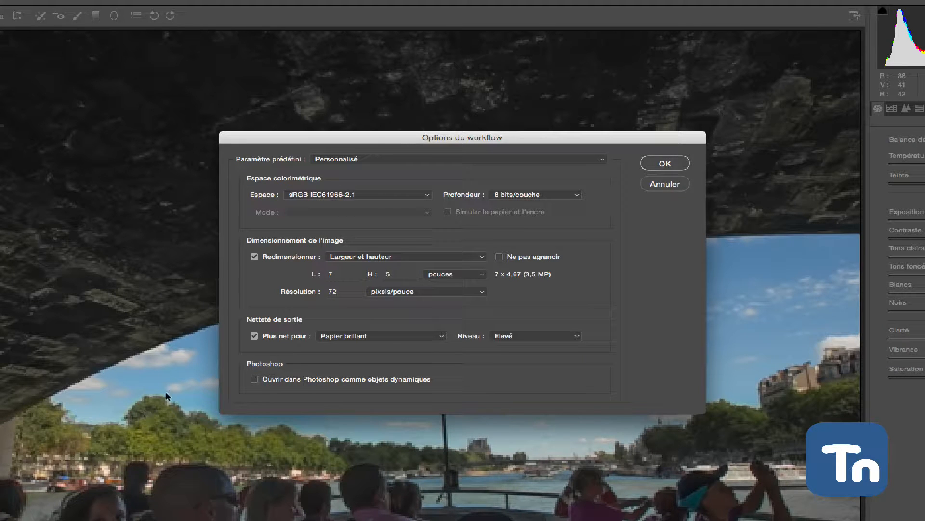
Set the workflow resolution to 325 pixels/pouce and the output sharpening to Papier mat at Standard level.
drag(352, 293, 312, 295)
text(325)
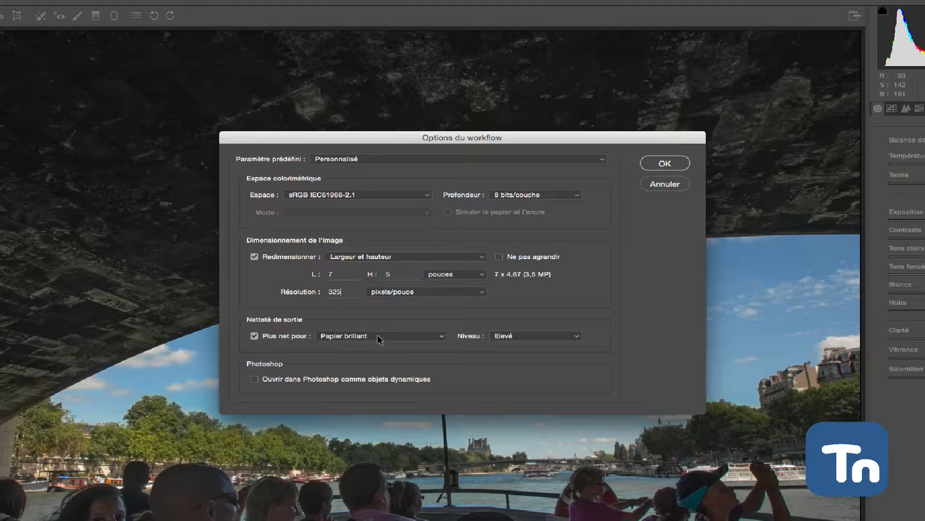
click(433, 333)
click(420, 344)
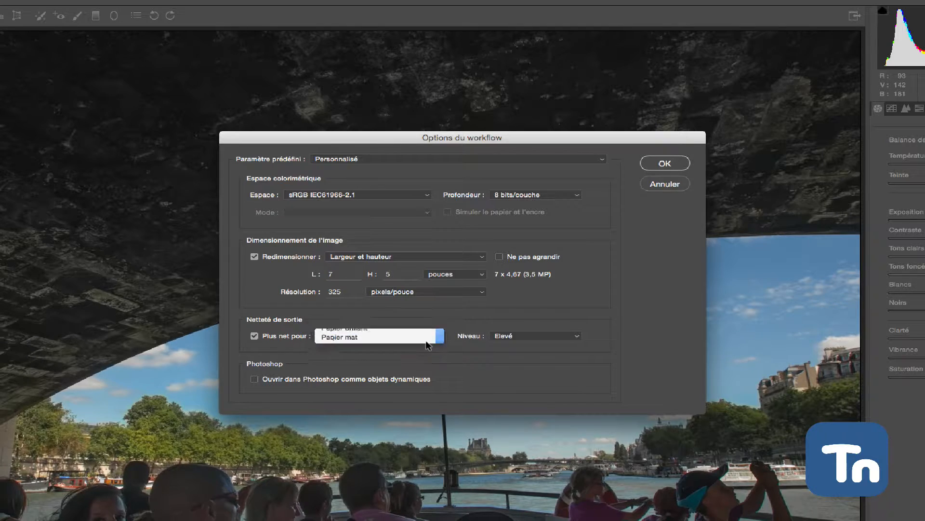
click(567, 335)
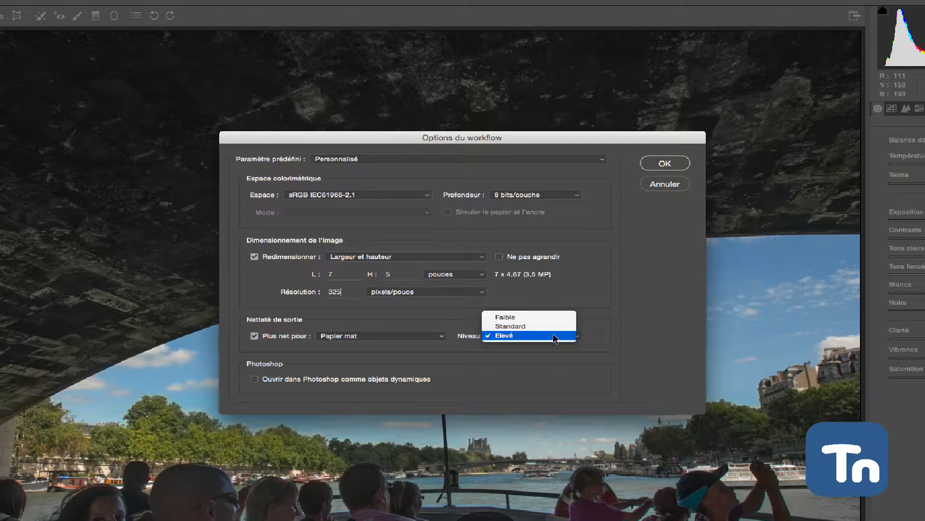
click(550, 326)
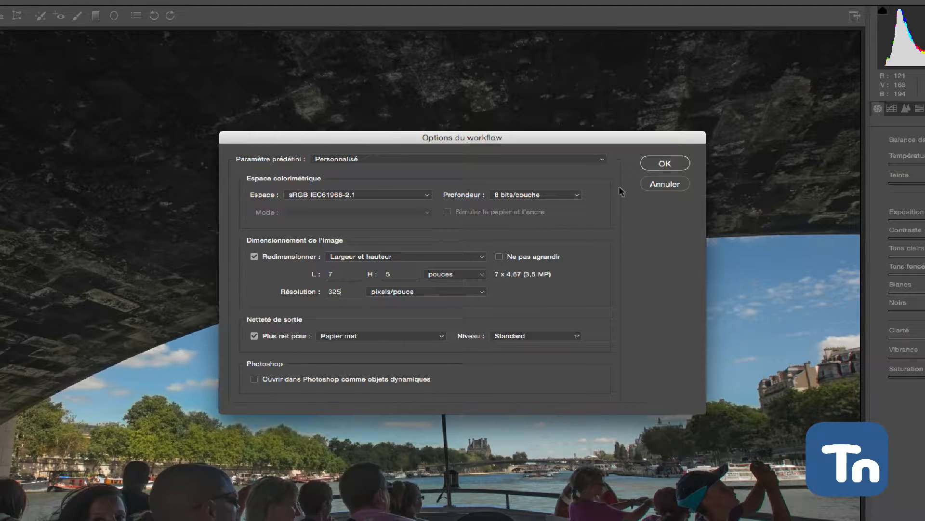
click(658, 163)
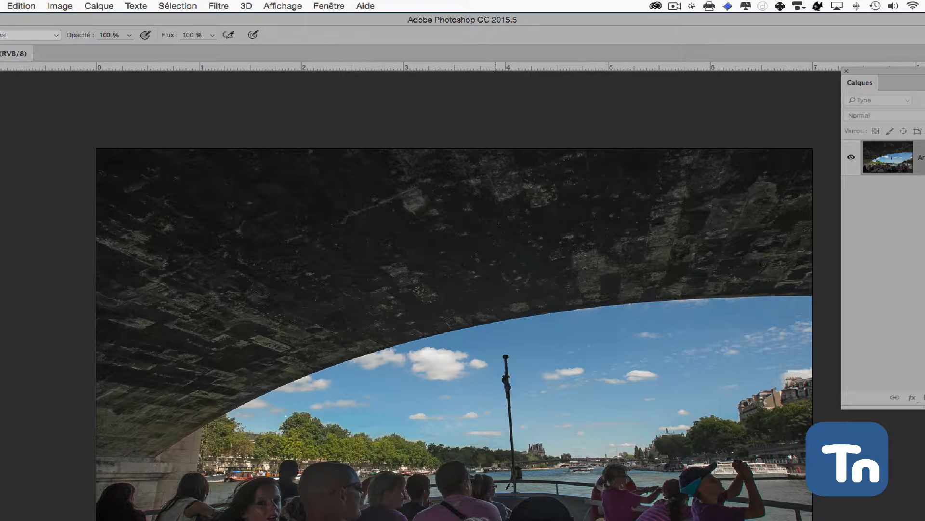
Check the opened image's dimensions and resolution in Taille de l'image, with the preview zoomed out to the whole photo.
click(60, 6)
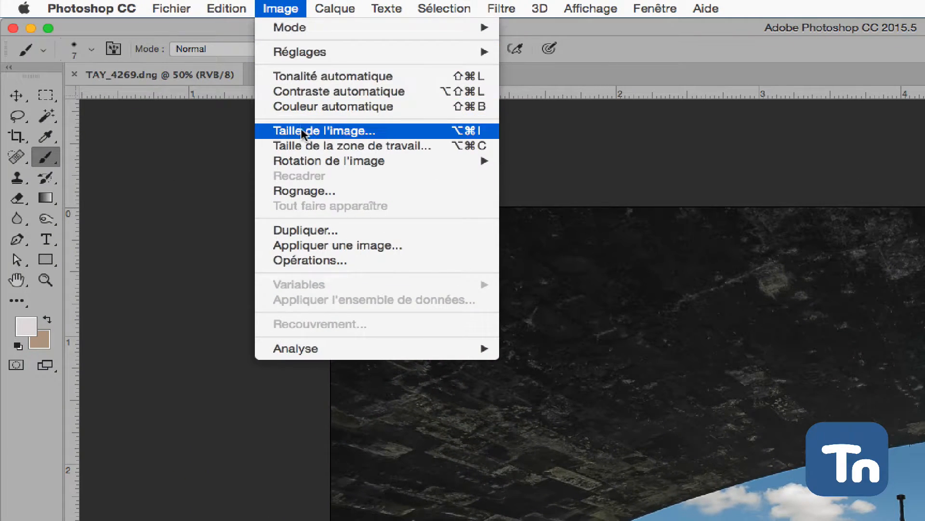
click(301, 131)
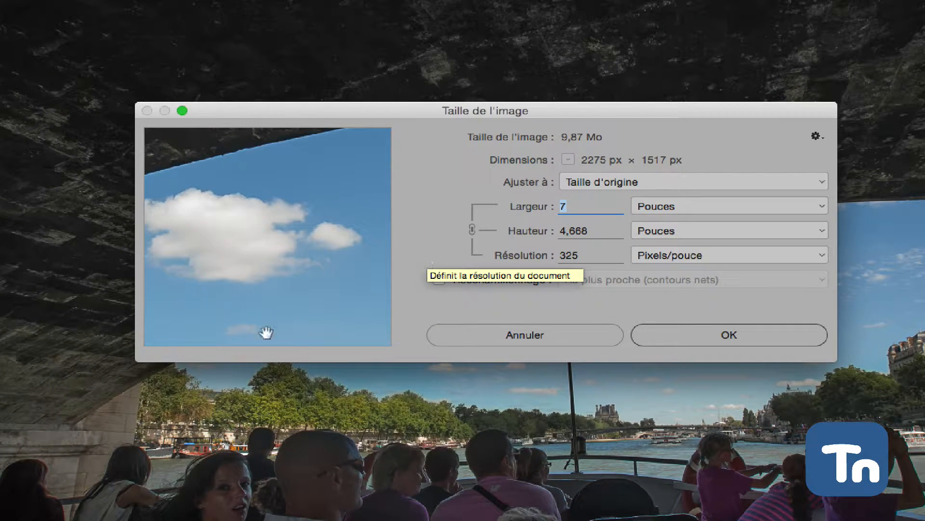
click(228, 331)
click(228, 331)
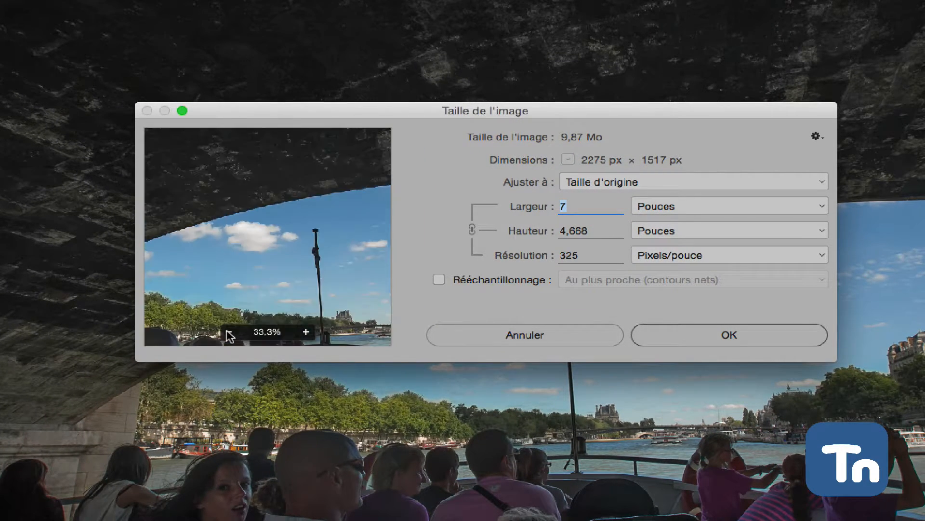
click(228, 331)
click(228, 332)
click(227, 331)
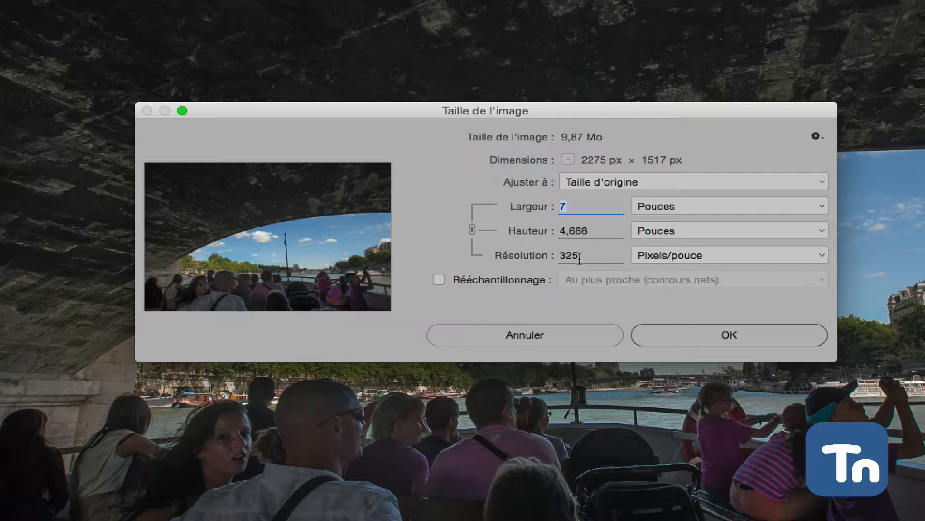
click(709, 339)
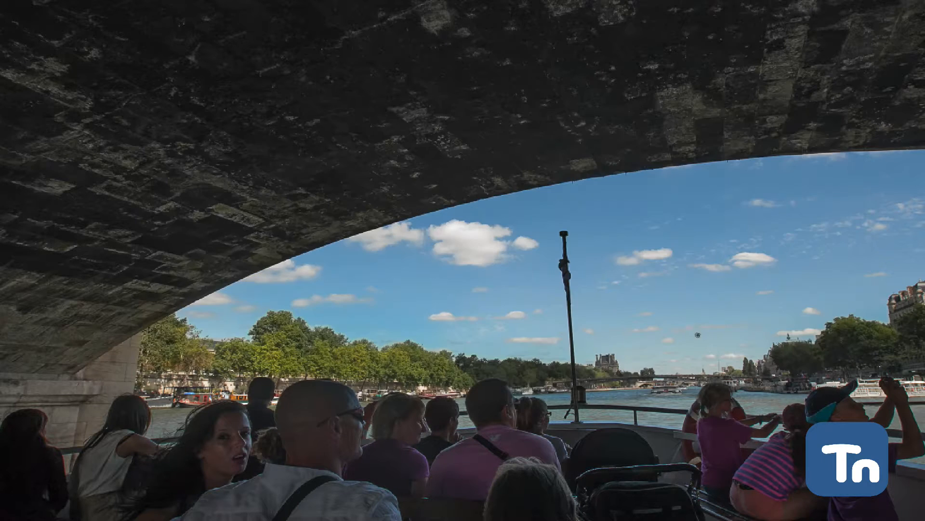
Save the image as the JPEG file TAY_4269.jpg in the résultats folder on the desktop (Bureau).
click(179, 6)
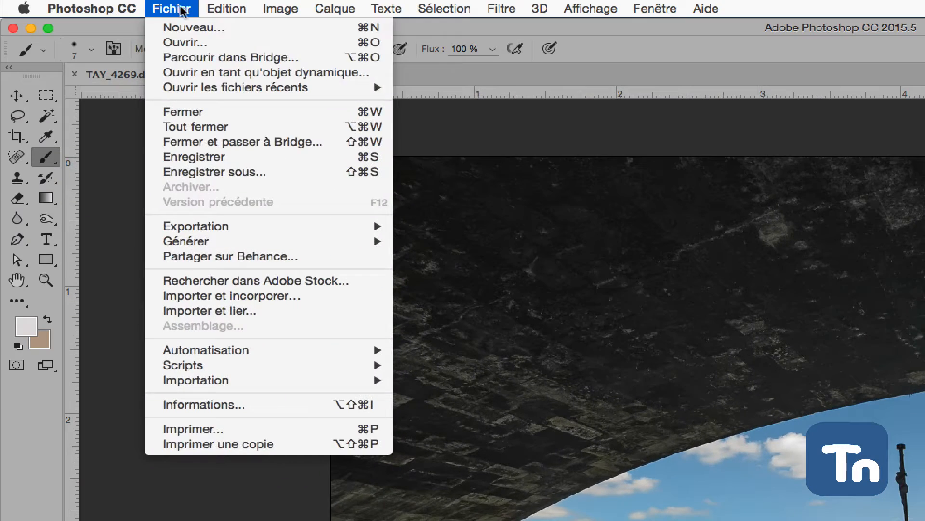
click(215, 167)
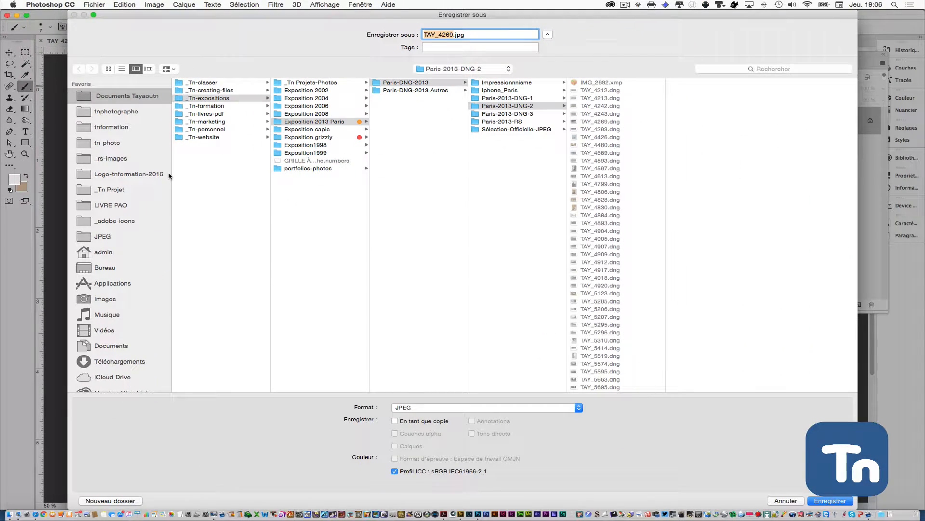
click(105, 267)
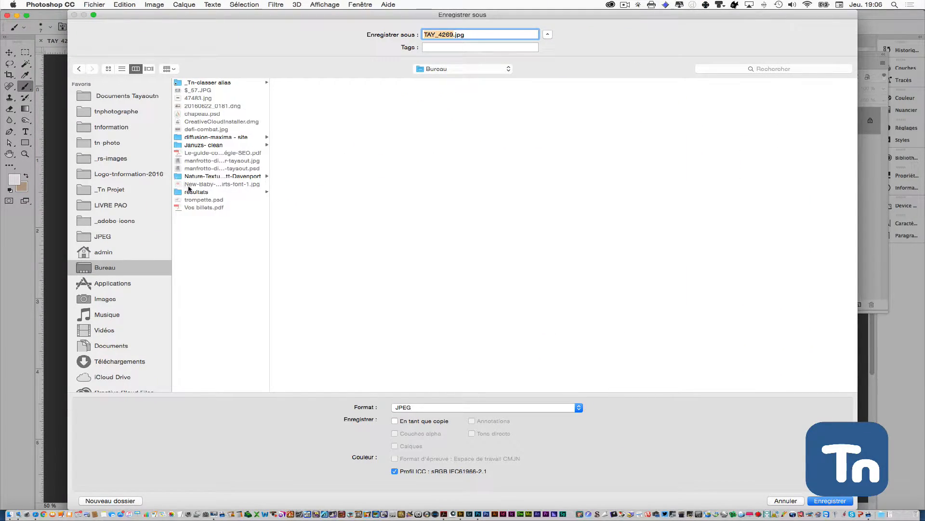
click(195, 192)
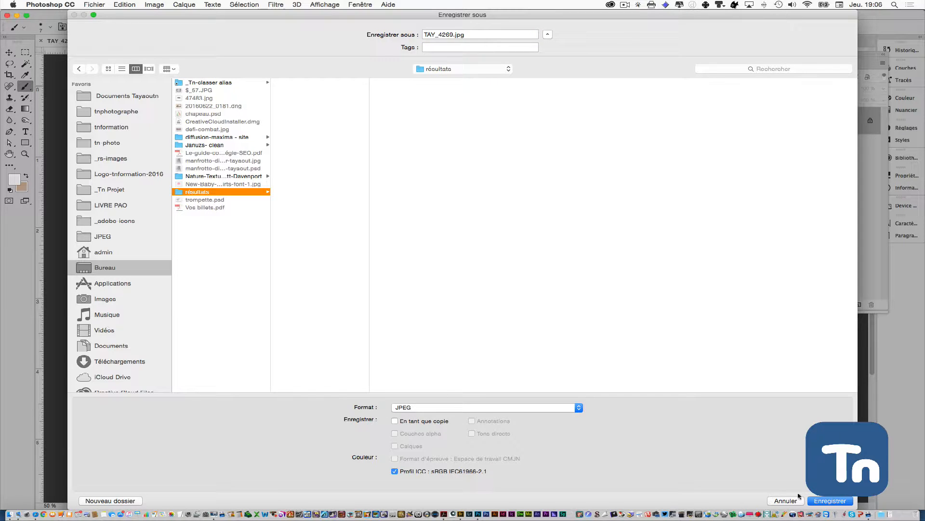
click(830, 502)
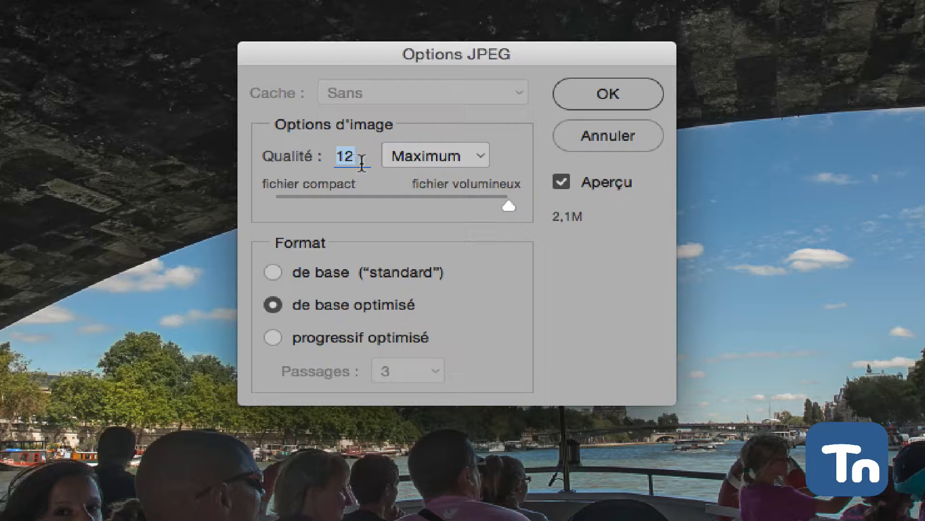
Try the Moyenne JPEG quality, then set it to Maximum (10) and finish saving the file.
click(391, 155)
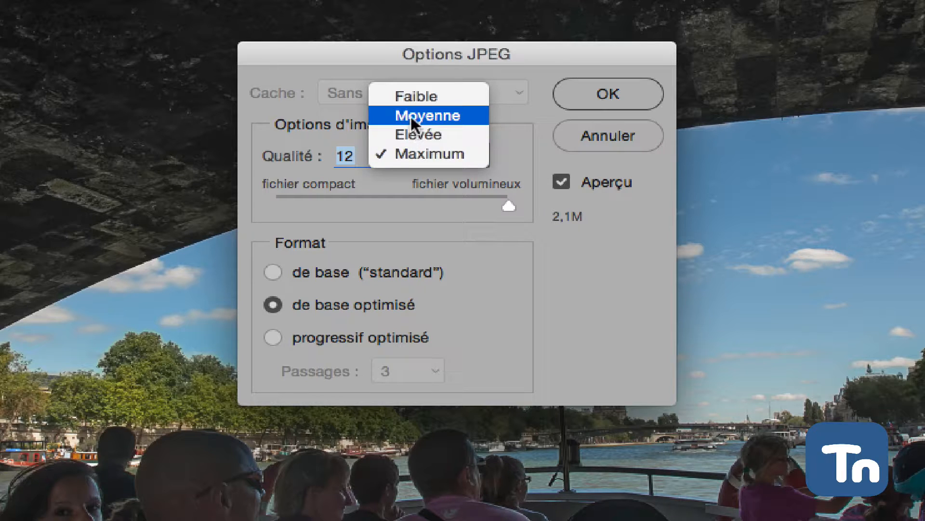
click(411, 117)
click(418, 157)
click(448, 175)
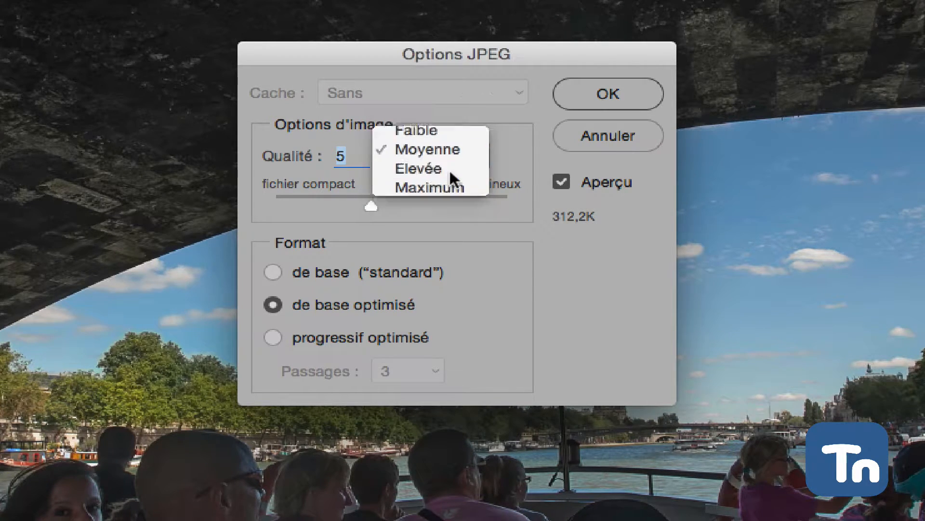
click(429, 159)
click(435, 169)
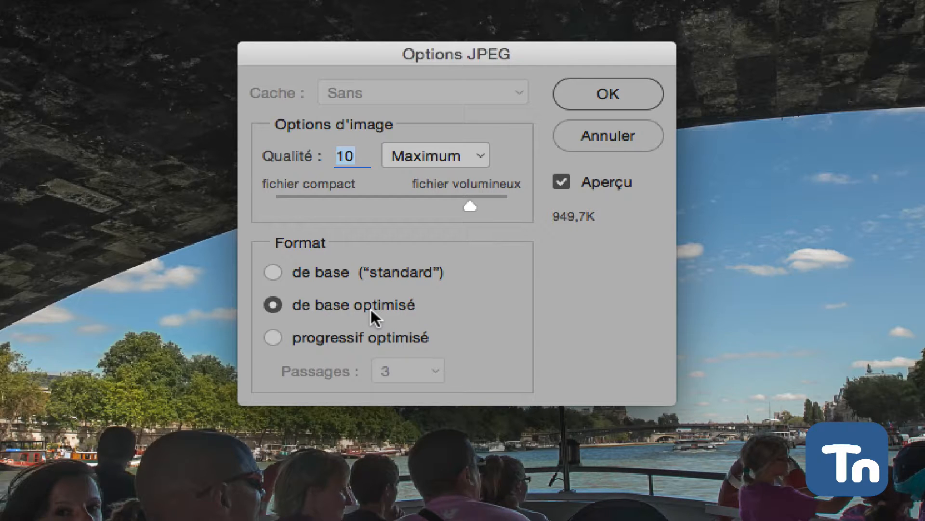
click(581, 94)
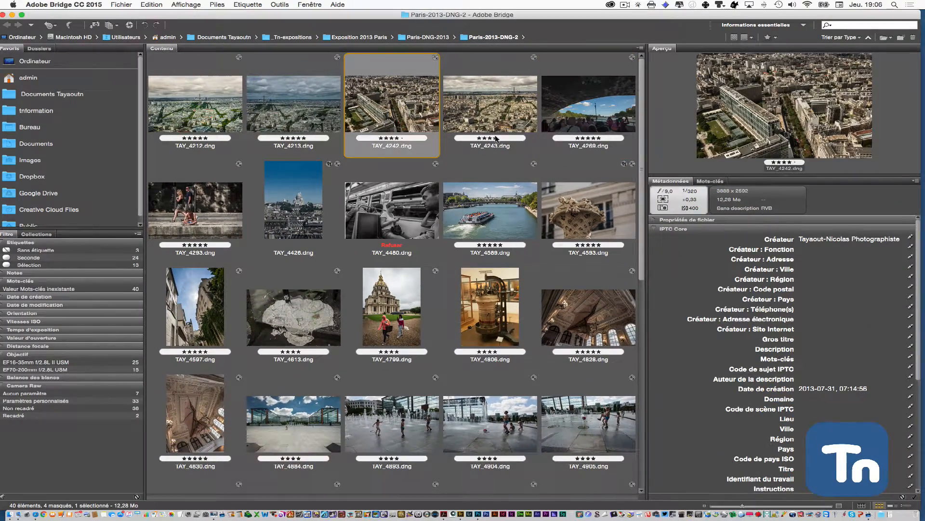
In Bridge, add TAY_4243, 4828, 4830, 4593, 4799, 5123 and 5695 to the selected TAY_4242 and open them all in Camera Raw.
shift+click(497, 139)
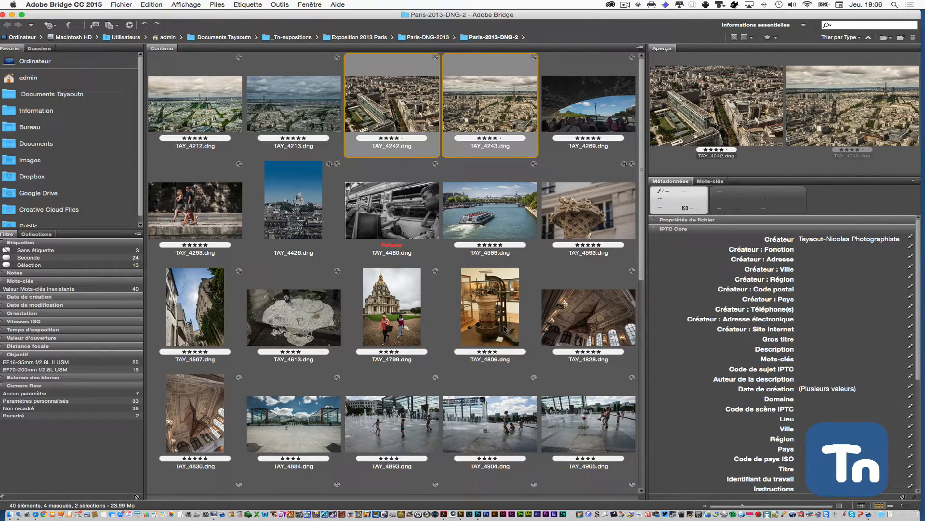
super+click(603, 324)
super+click(176, 424)
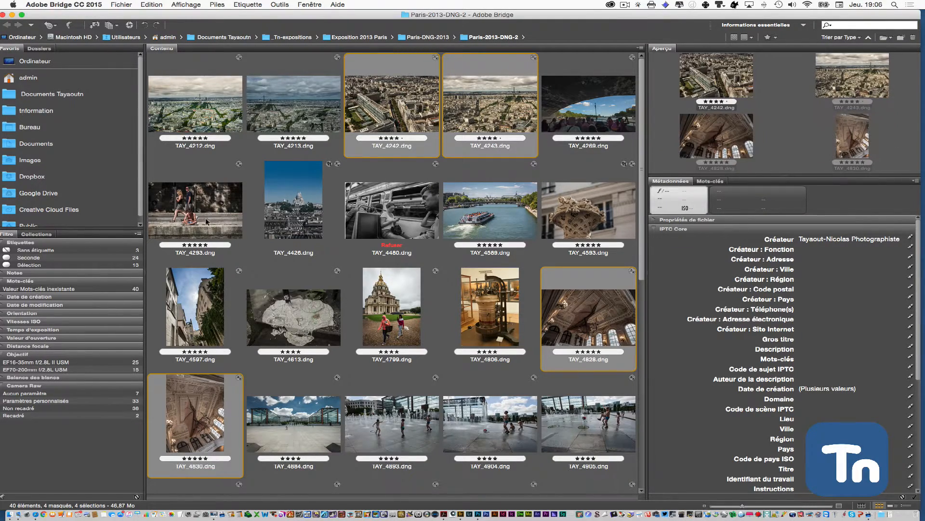
super+click(593, 220)
super+click(395, 309)
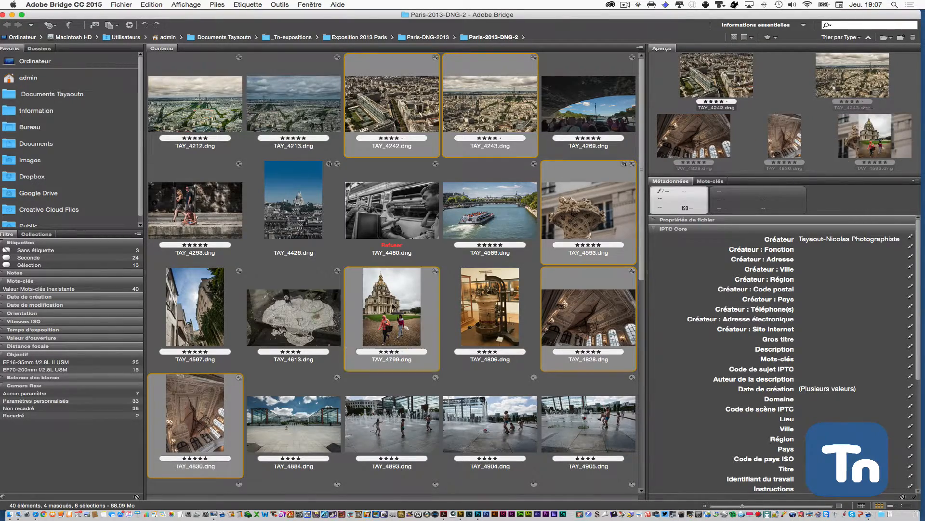
scroll(396, 309, down, 8)
super+click(294, 227)
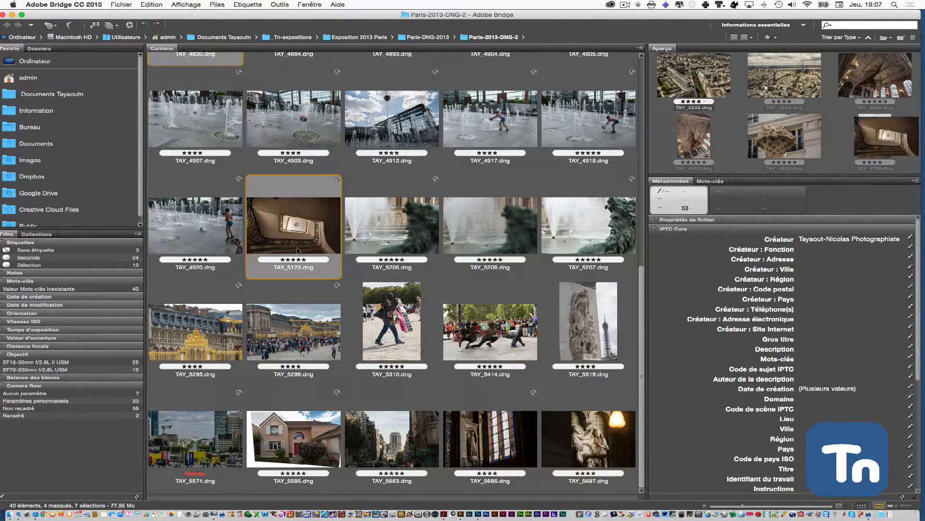
super+click(534, 456)
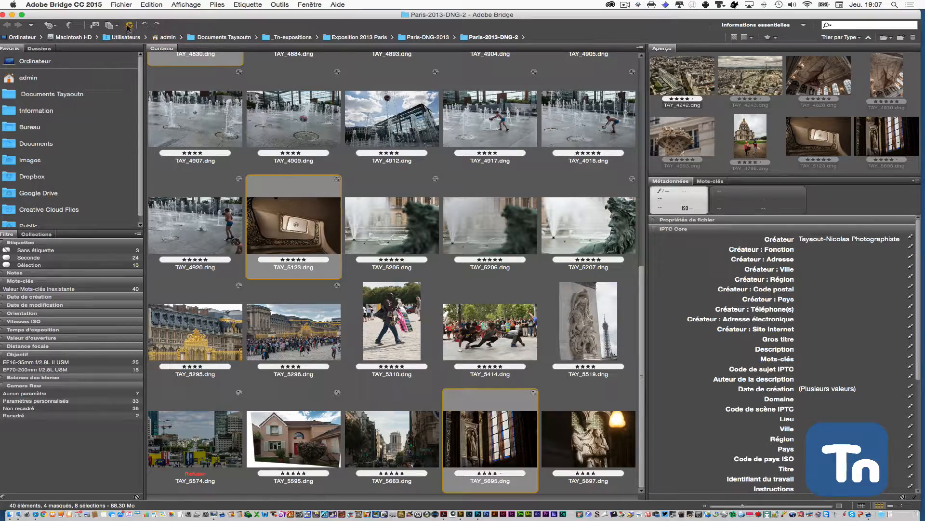
click(128, 27)
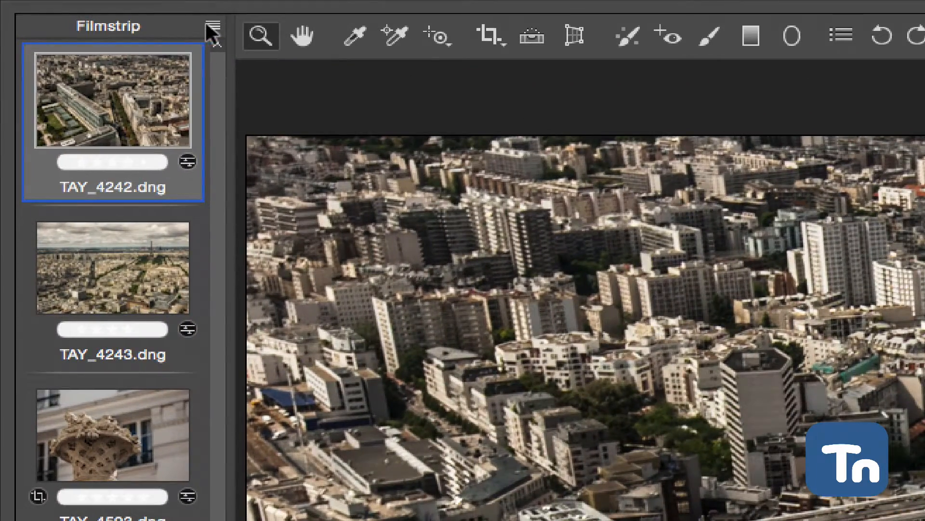
Select all images in the Camera Raw filmstrip and open their save options.
click(72, 9)
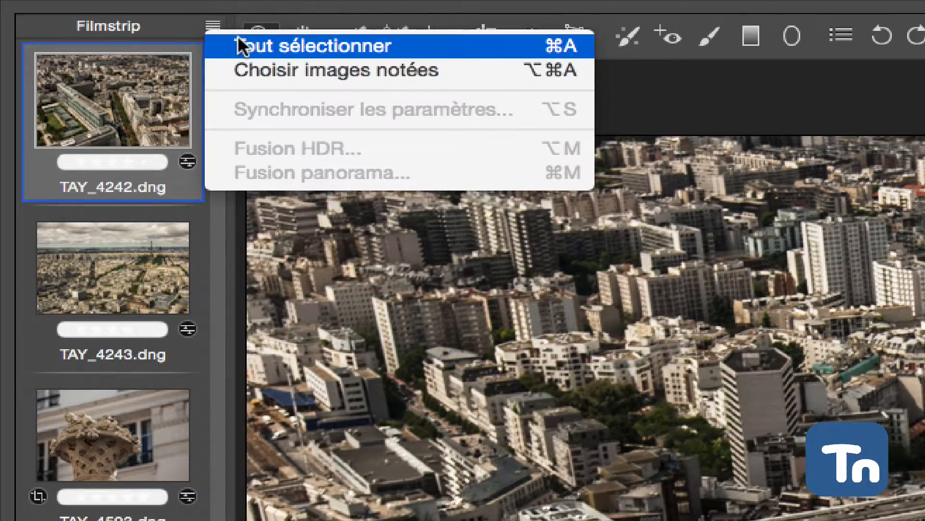
click(238, 39)
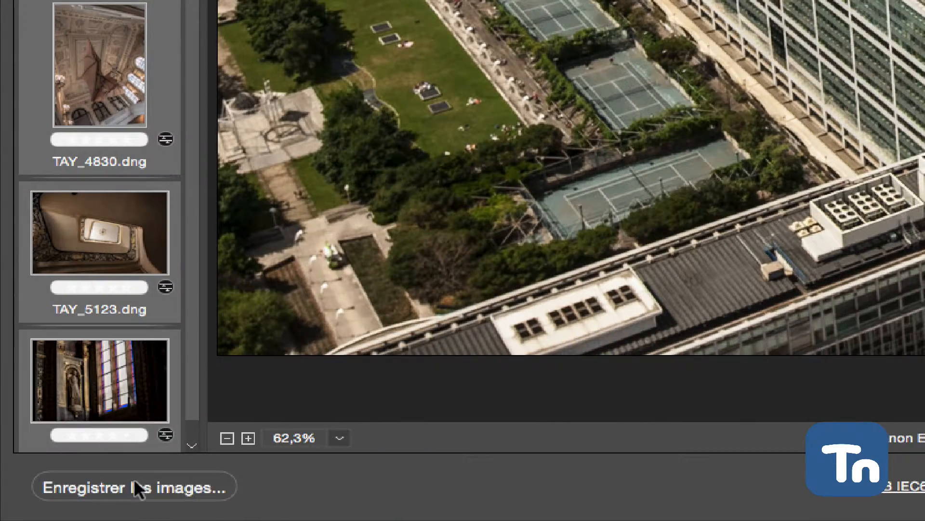
click(134, 479)
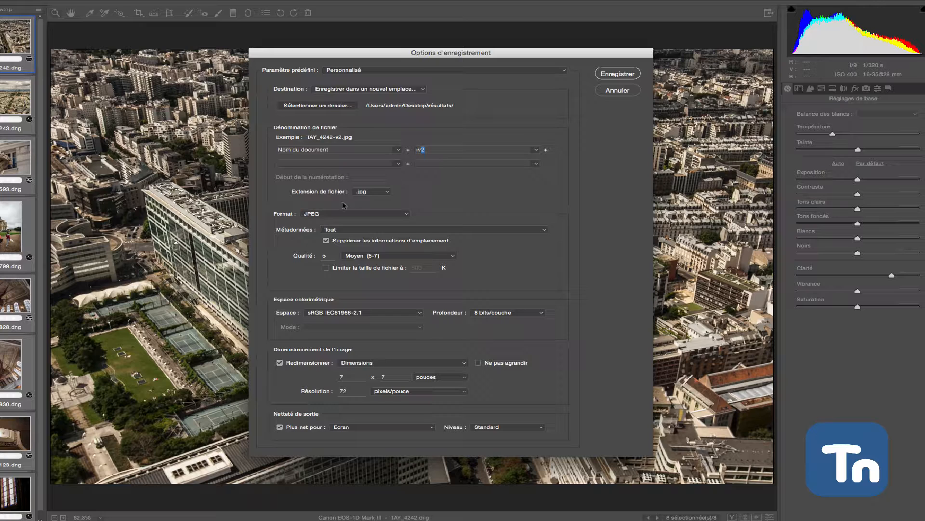
Set the file extension for the saved images to .JPG.
click(386, 192)
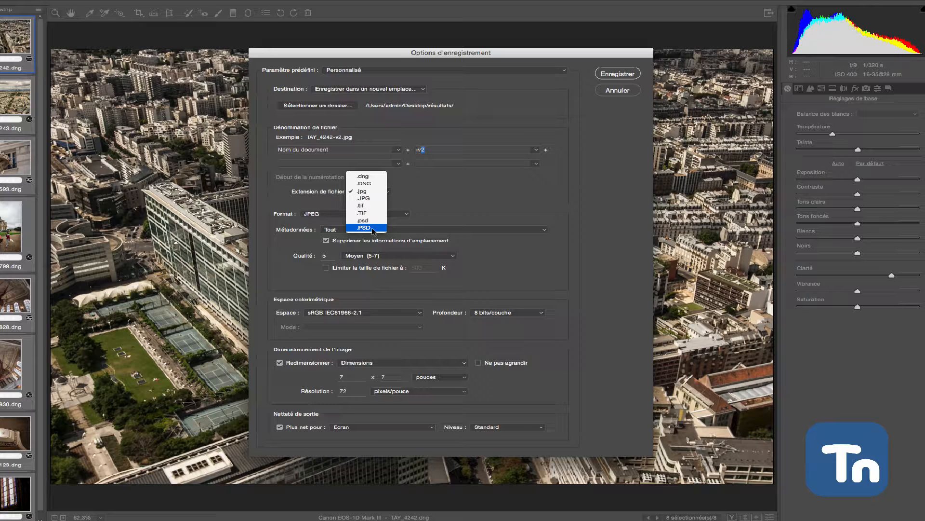
click(364, 199)
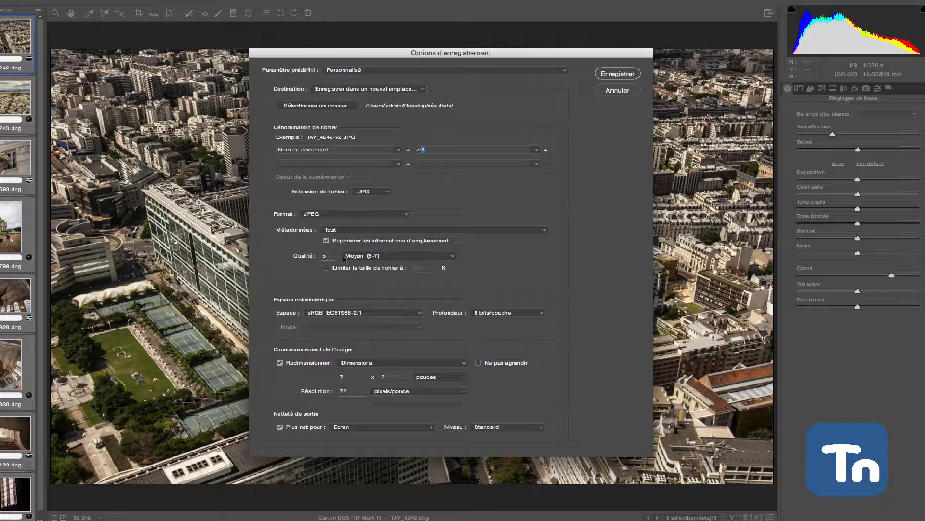
Look through the JPEG quality levels available for the batch save.
click(328, 256)
click(453, 256)
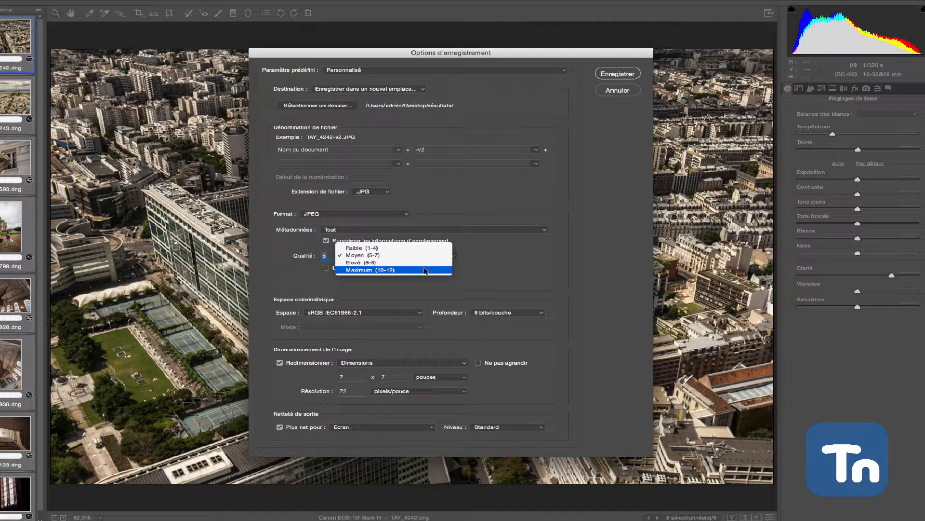
click(514, 263)
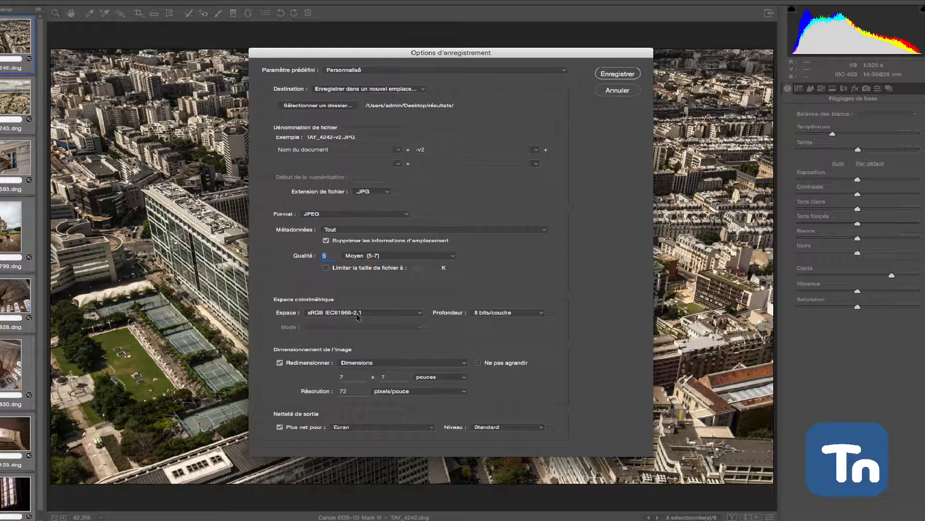
Review the resize modes with Dimensions as the choice, and check the width and resolution values for the saved images.
click(386, 366)
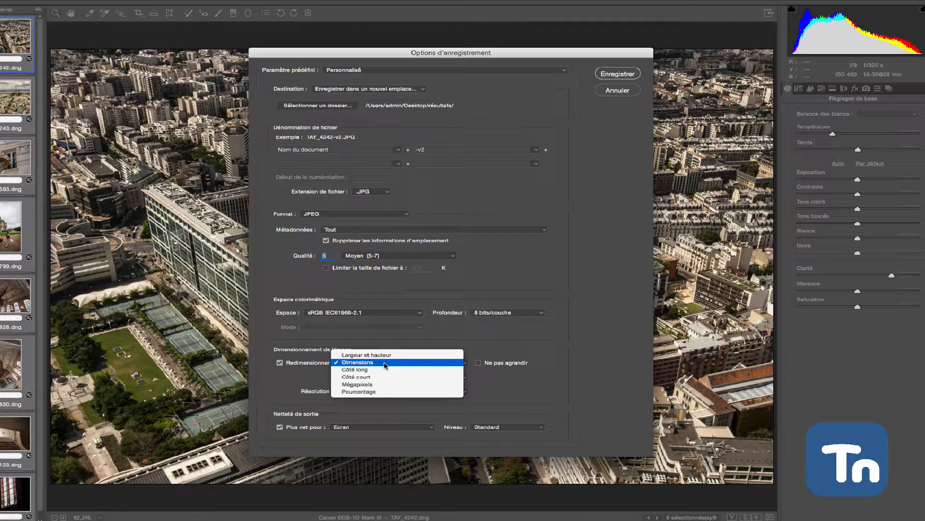
click(385, 364)
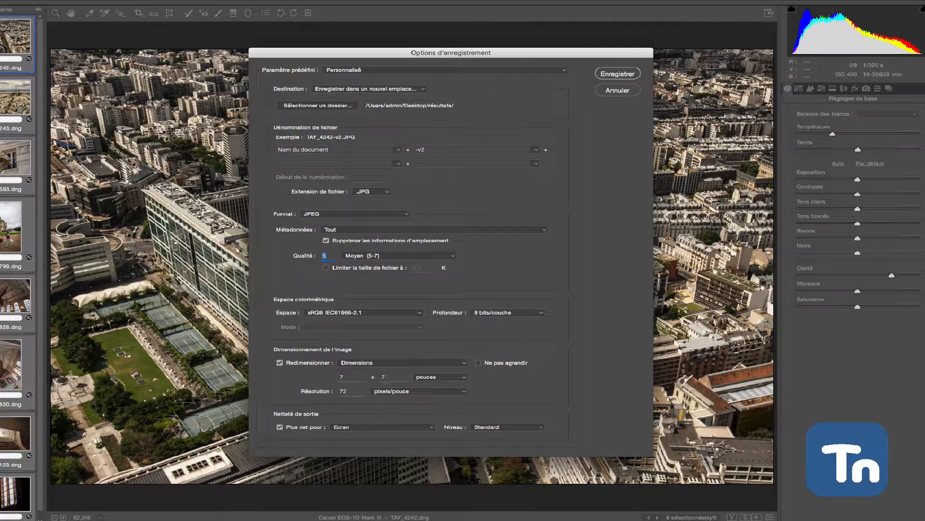
drag(345, 377, 317, 365)
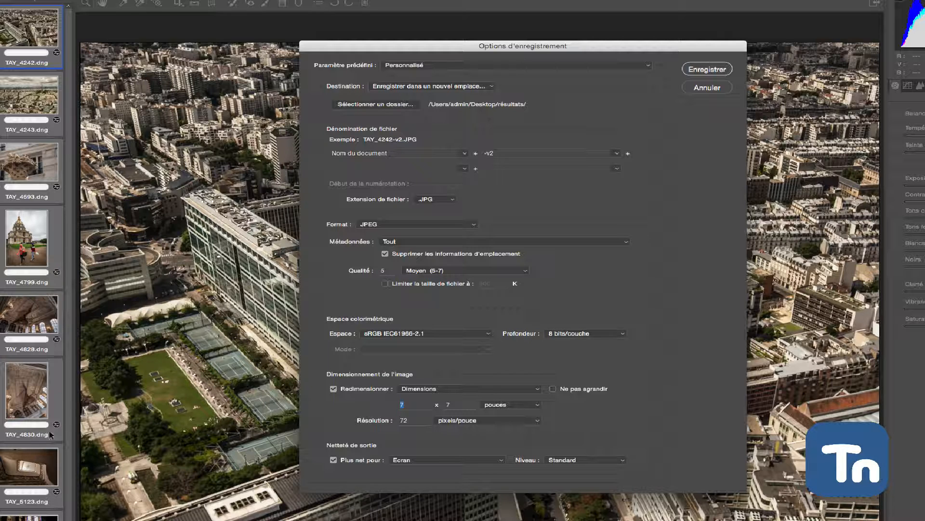
click(411, 421)
drag(412, 421, 391, 424)
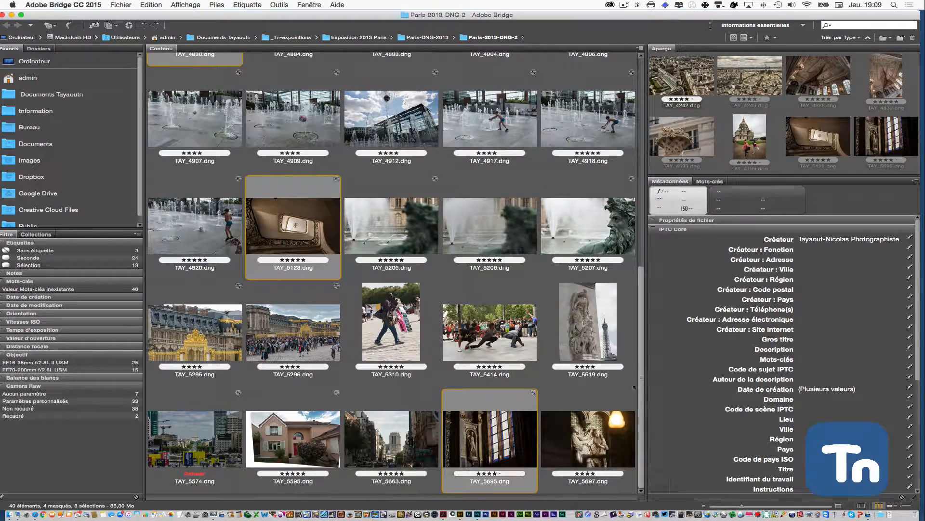
Close the Bridge window and open the résultats folder on the desktop in Finder to examine all the saved JPEG files.
click(4, 15)
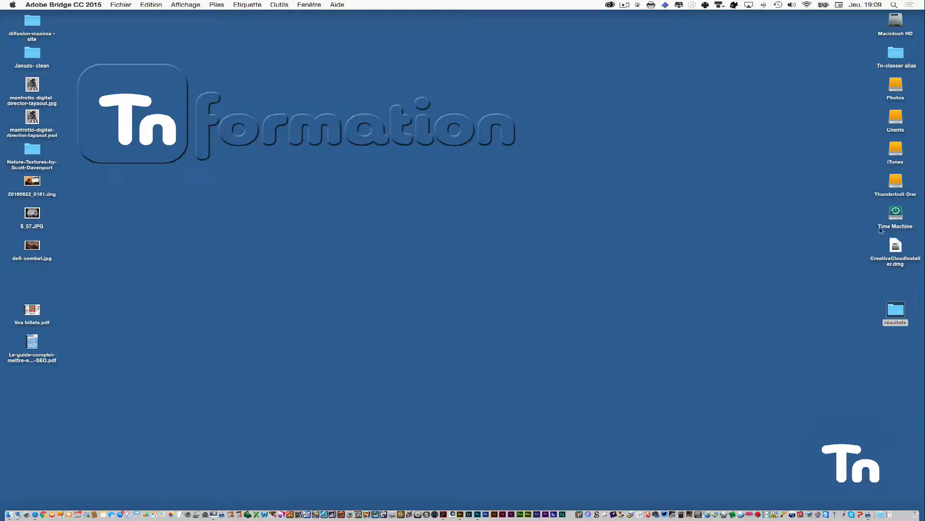
double_click(896, 310)
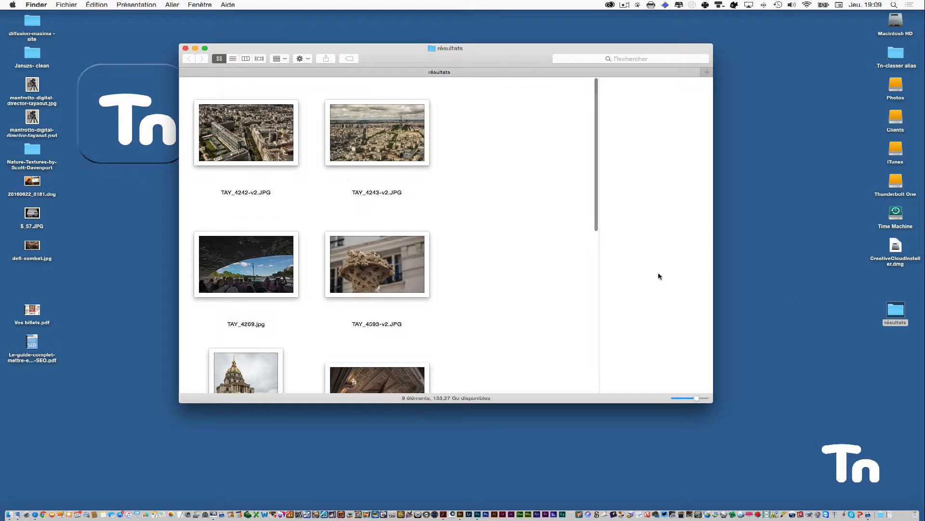
scroll(657, 275, down, 3)
scroll(537, 354, down, 5)
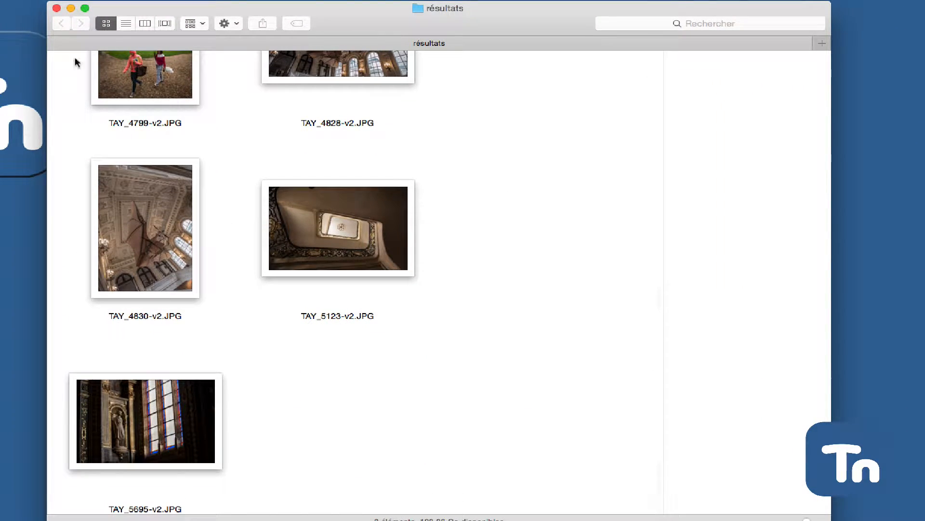
scroll(308, 174, up, 2)
scroll(307, 174, up, 6)
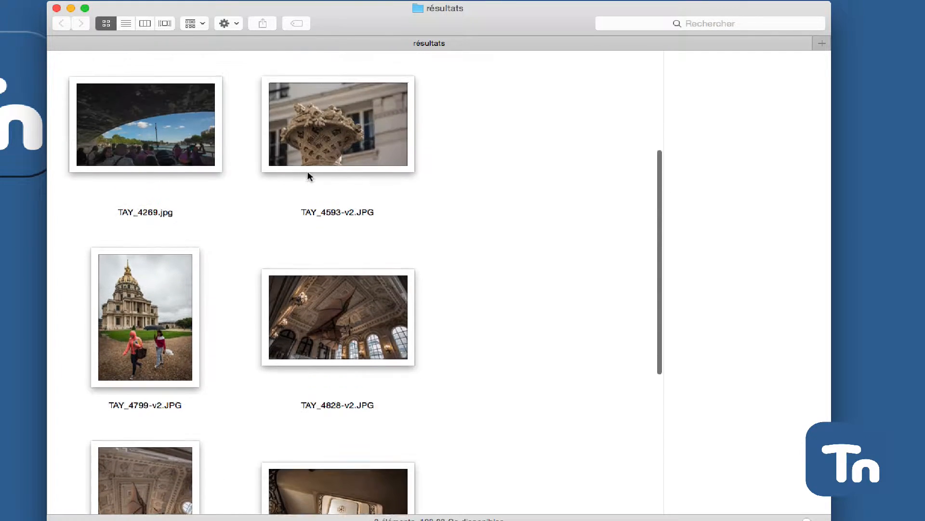
scroll(131, 216, up, 3)
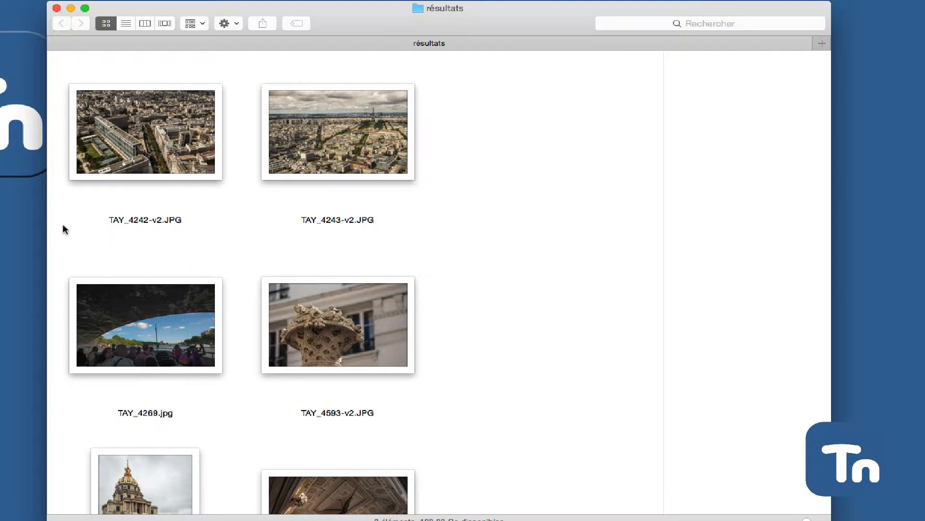
scroll(217, 371, down, 5)
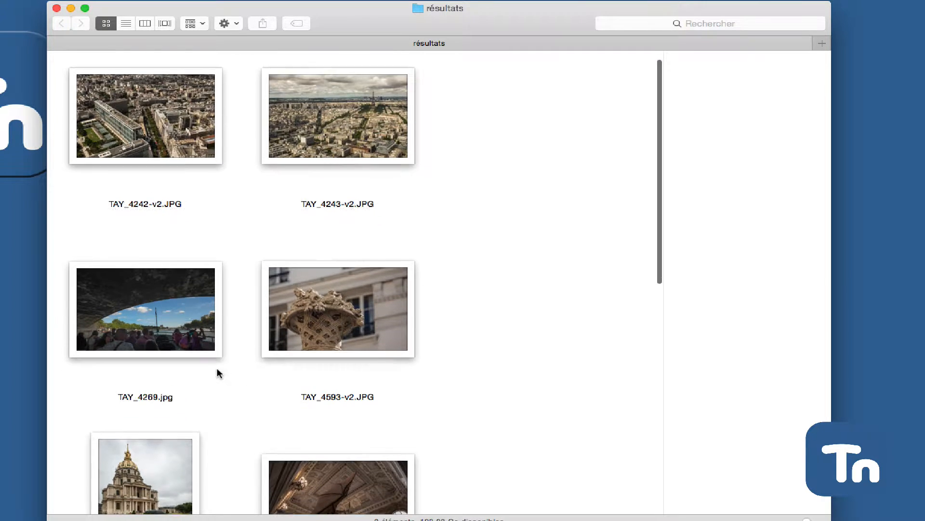
scroll(269, 215, down, 15)
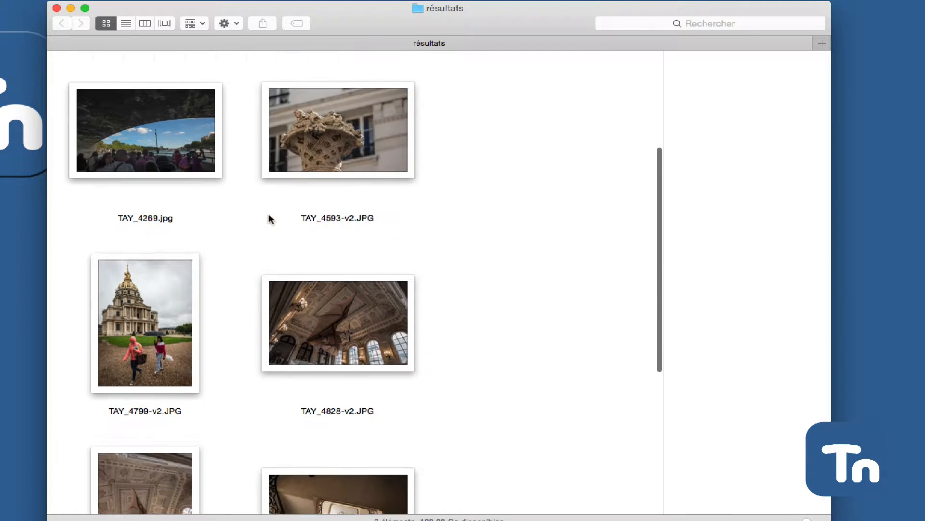